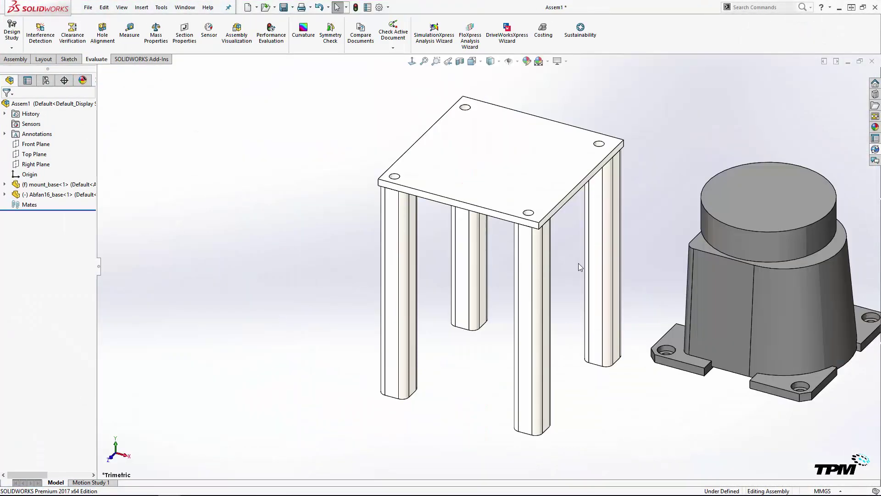
# Mate a mounting hole in the robot base's foot concentric with the corner hole of the mount plate
pyautogui.click(771, 251)
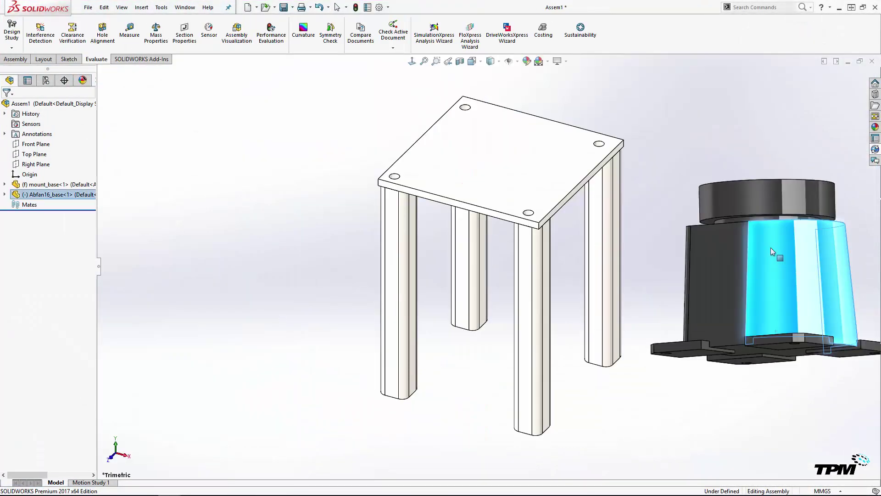
pyautogui.keyDown('alt'); pyautogui.moveTo(801, 349); pyautogui.dragTo(599, 143); pyautogui.keyUp('alt')
pyautogui.click(665, 152)
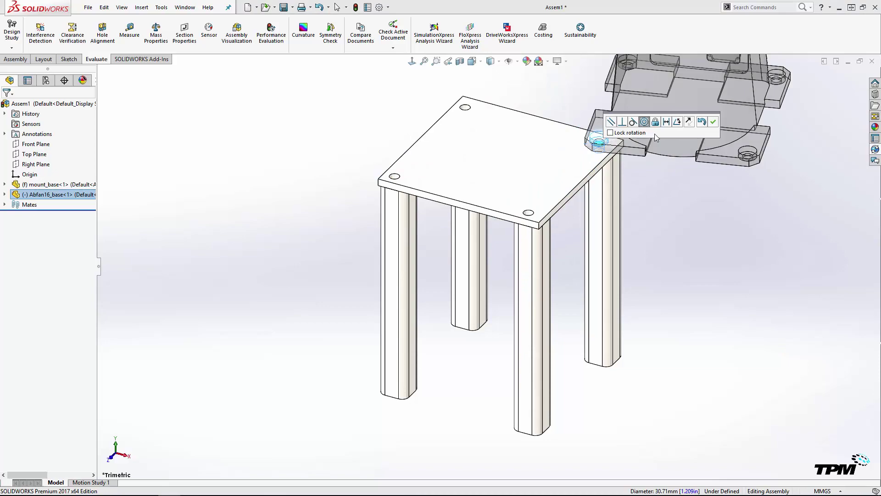
pyautogui.click(713, 121)
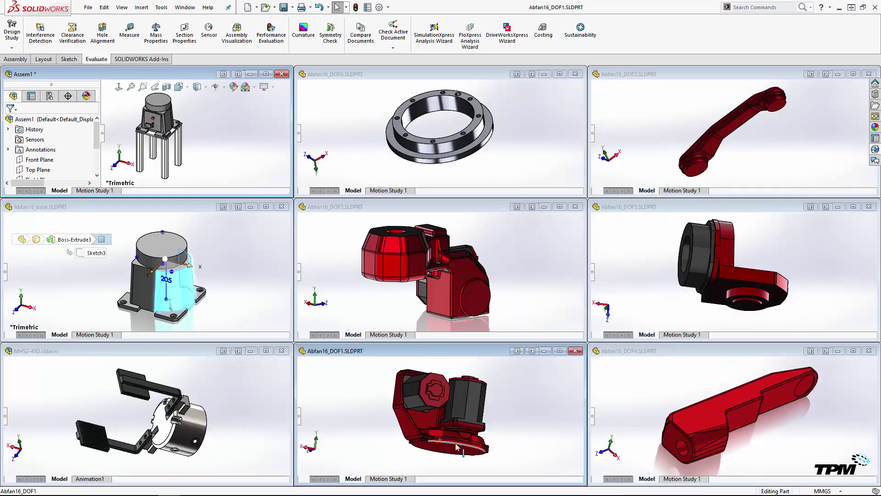
# Add the Abfan16 DOF1, DOF5 and DOF6 arm parts to Assem1 from their open part windows, snapping them onto their mating circular edges
pyautogui.moveTo(457, 446); pyautogui.dragTo(268, 116)
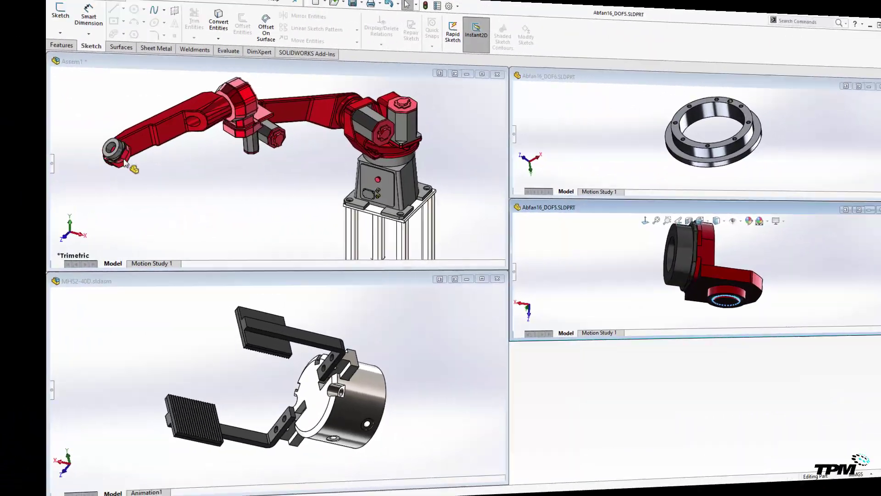
pyautogui.moveTo(123, 160); pyautogui.dragTo(120, 157)
pyautogui.moveTo(709, 162); pyautogui.dragTo(110, 149)
pyautogui.click(869, 74)
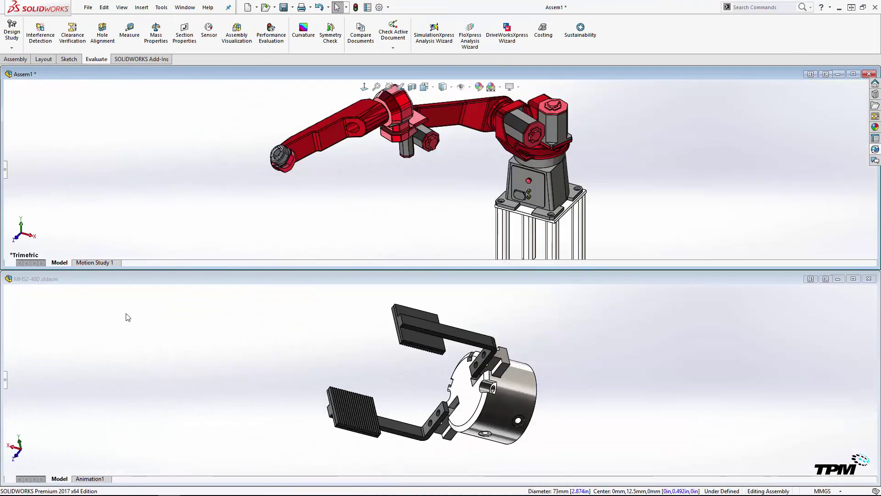
# Insert the MHS2-40D gripper subassembly into Assem1 and mate it to the flange at the arm's end
pyautogui.click(4, 379)
pyautogui.moveTo(57, 323); pyautogui.dragTo(252, 167)
pyautogui.scroll(-5, 243, 156)
pyautogui.moveTo(248, 220); pyautogui.dragTo(275, 193, button='right')
pyautogui.moveTo(275, 192); pyautogui.dragTo(296, 183, button='middle')
pyautogui.keyDown('alt'); pyautogui.moveTo(296, 200); pyautogui.dragTo(356, 199); pyautogui.keyUp('alt')
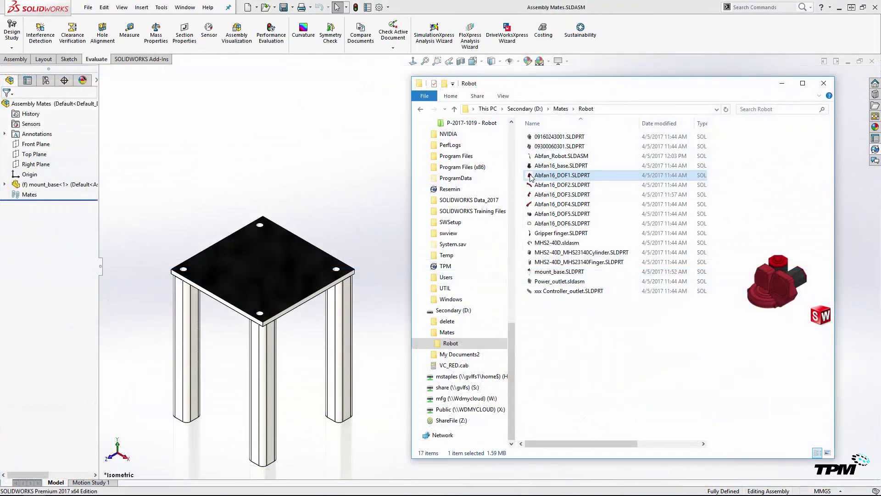
# Insert Abfan16_DOF1 from the Mates\Robot folder and Abfan16_DOF2 from the P-2017-1019 - Robot\CAD folder into the Assembly Mates assembly
pyautogui.moveTo(530, 178); pyautogui.dragTo(350, 175)
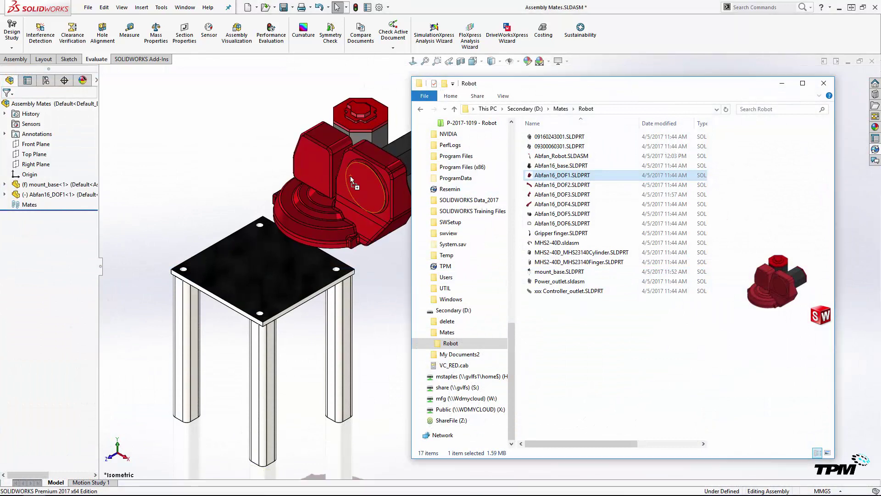
pyautogui.scroll(6, 455, 238)
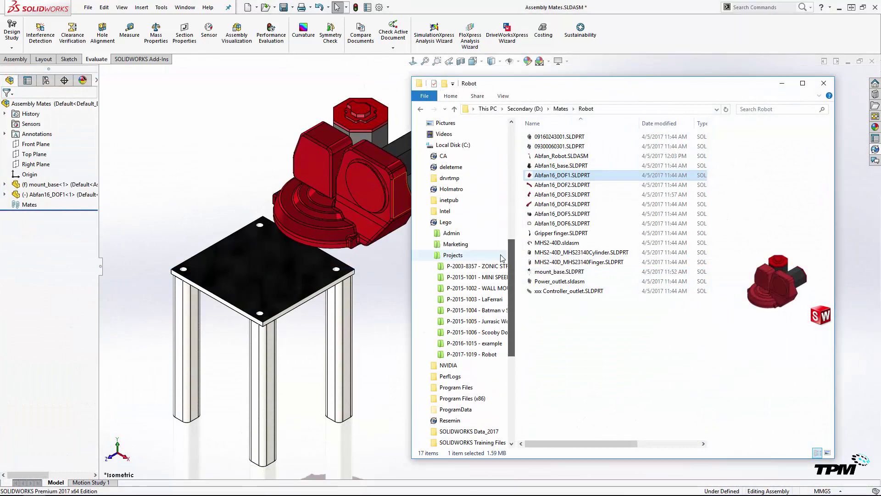
pyautogui.click(459, 257)
pyautogui.doubleClick(541, 216)
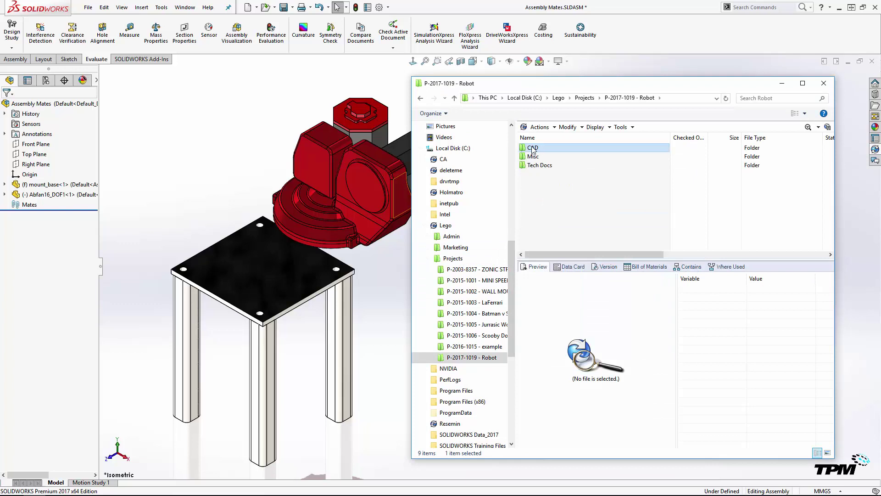
pyautogui.doubleClick(532, 148)
pyautogui.click(550, 191)
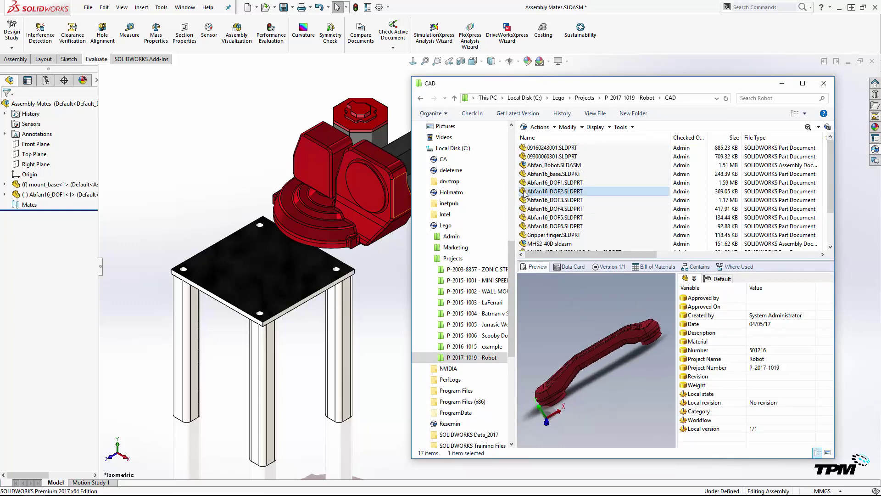
pyautogui.moveTo(524, 194); pyautogui.dragTo(185, 168)
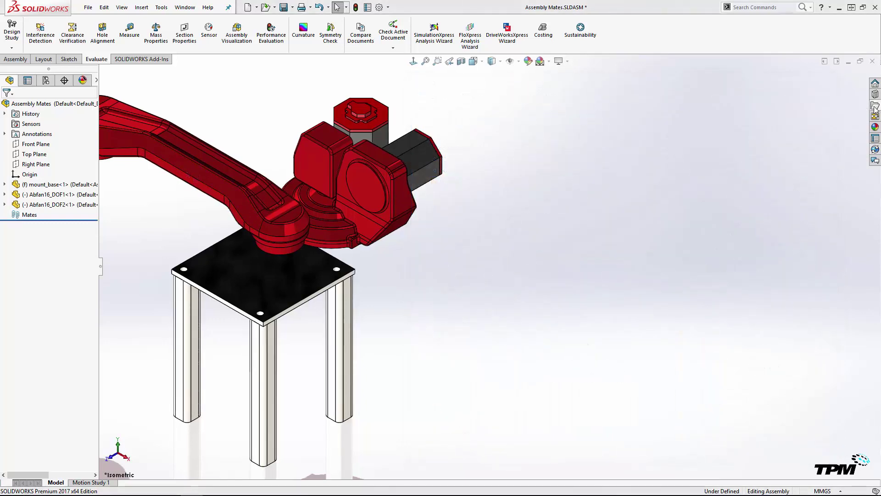
# Insert Abfan16_DOF3 from the Mates\Robot folder and Abfan16_DOF4 from the P-2017-1019 - Robot\CAD folder beside the mount base
pyautogui.click(874, 106)
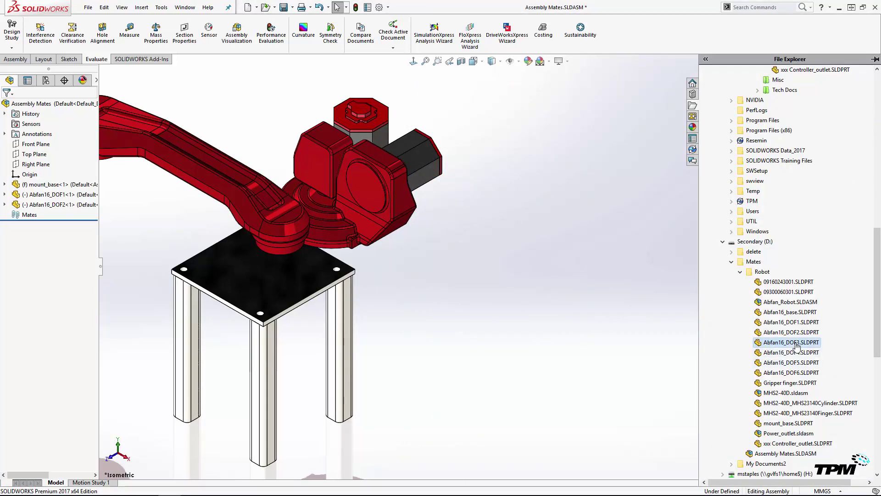
pyautogui.moveTo(797, 346); pyautogui.dragTo(530, 277)
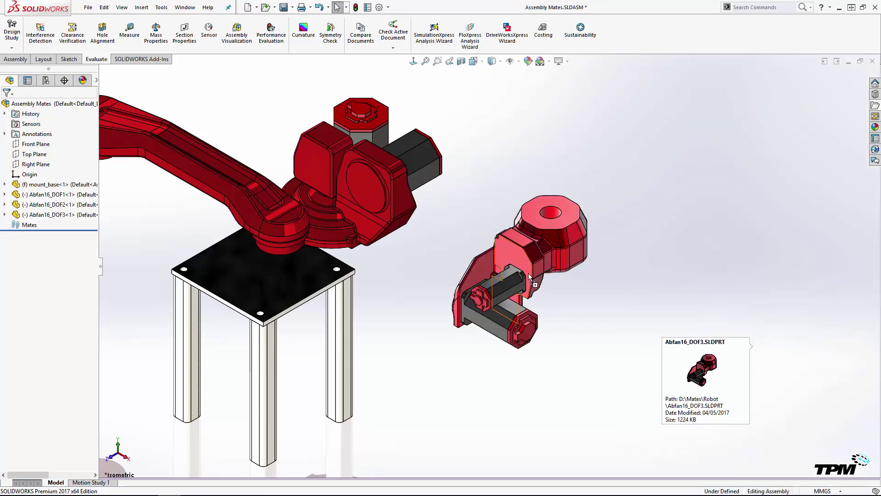
pyautogui.click(875, 106)
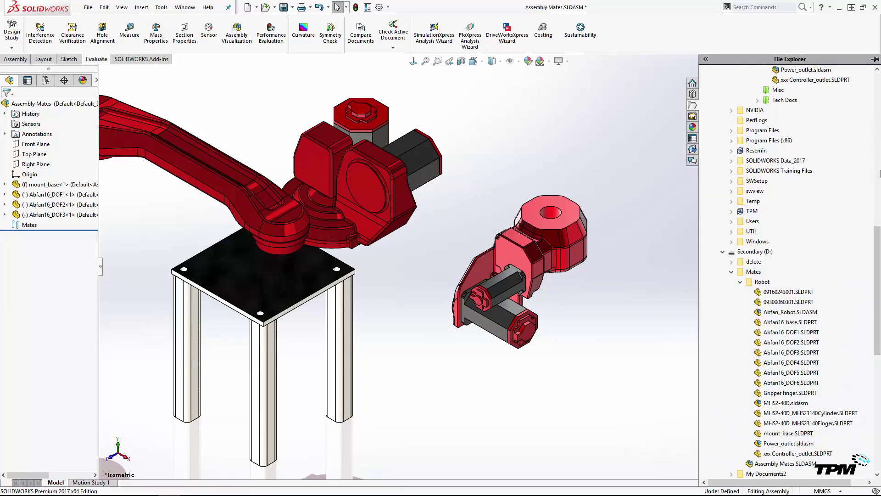
pyautogui.moveTo(875, 246); pyautogui.dragTo(867, 179)
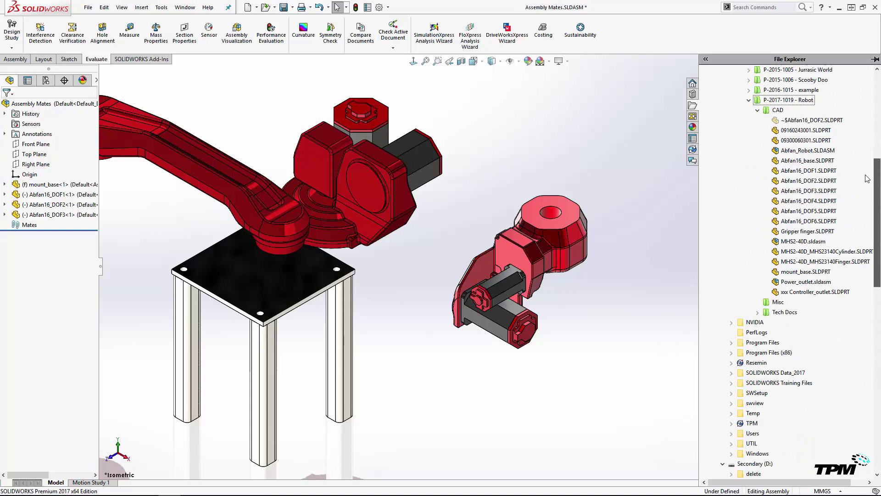
pyautogui.moveTo(811, 204); pyautogui.dragTo(571, 133)
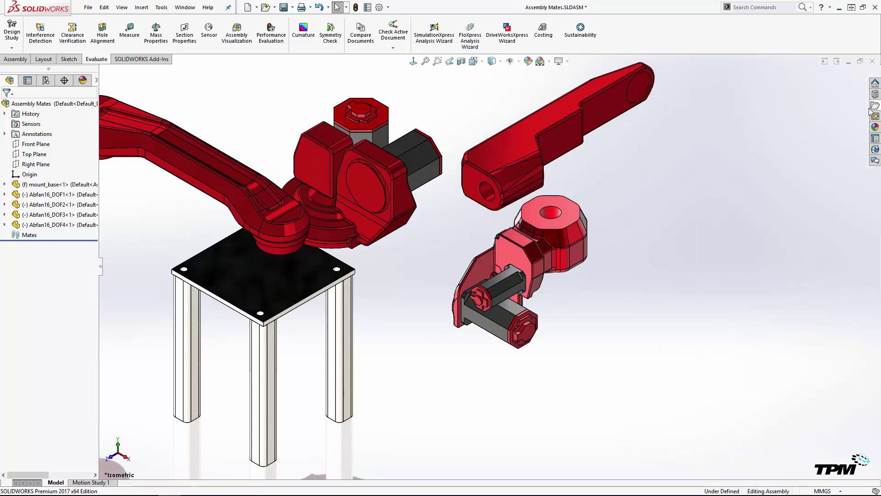
pyautogui.click(875, 95)
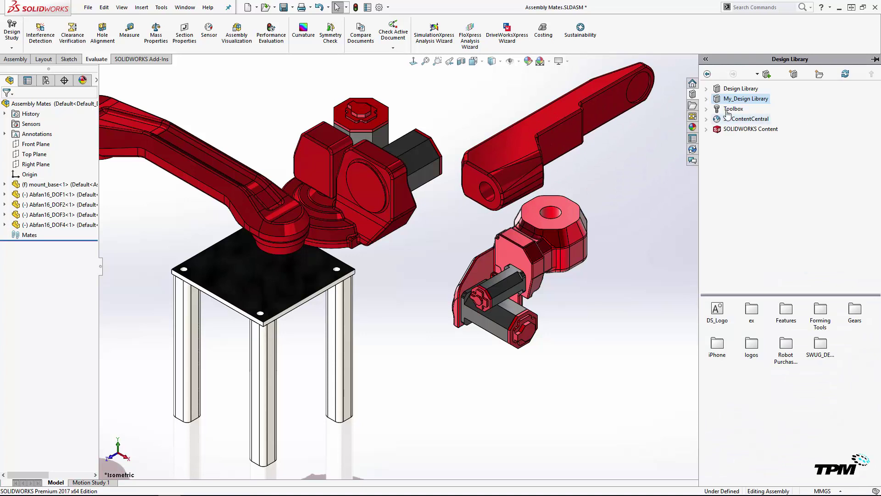
pyautogui.click(706, 99)
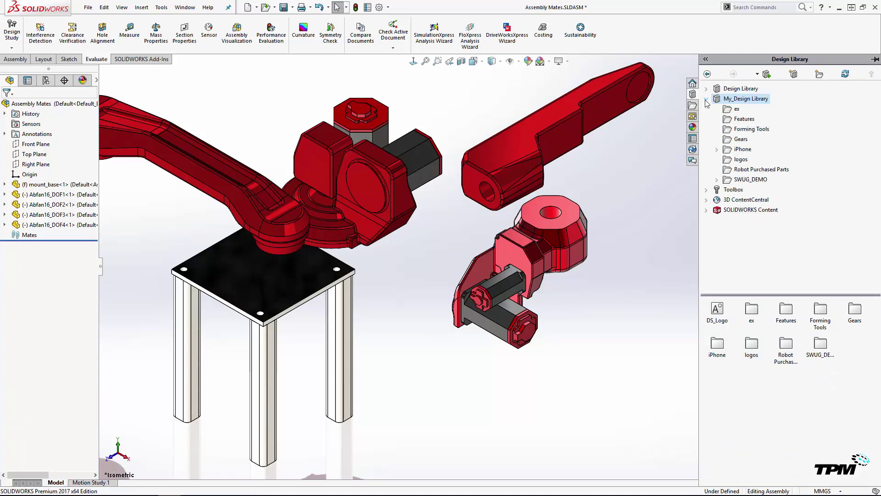
pyautogui.click(732, 171)
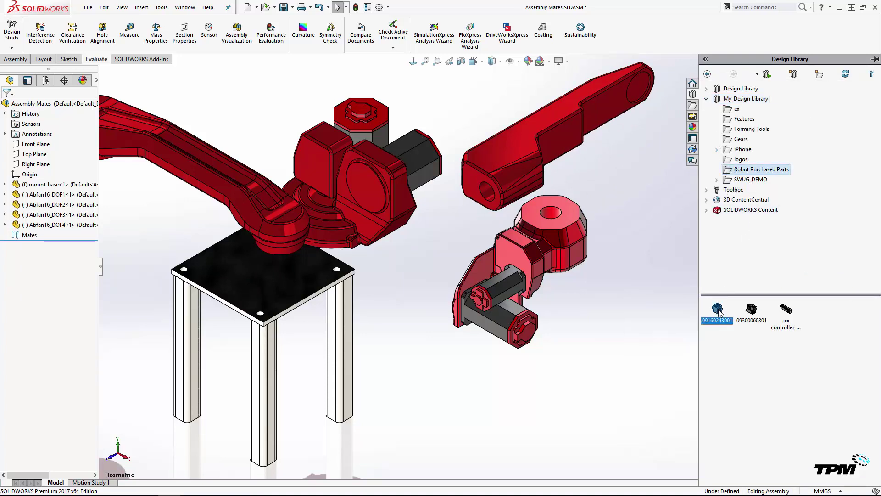
pyautogui.moveTo(714, 314); pyautogui.dragTo(667, 327)
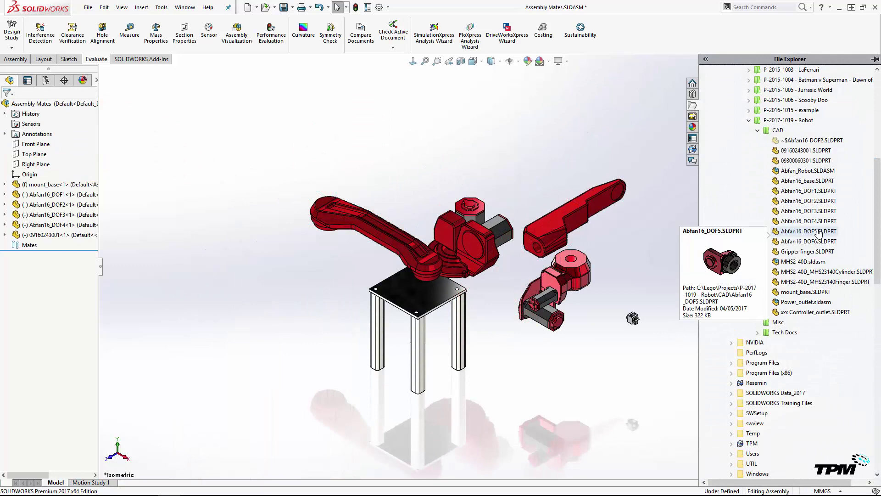
# Open Abfan16_DOF5, tile the windows horizontally and insert the part's default configuration into the Assembly Mates assembly
pyautogui.doubleClick(809, 231)
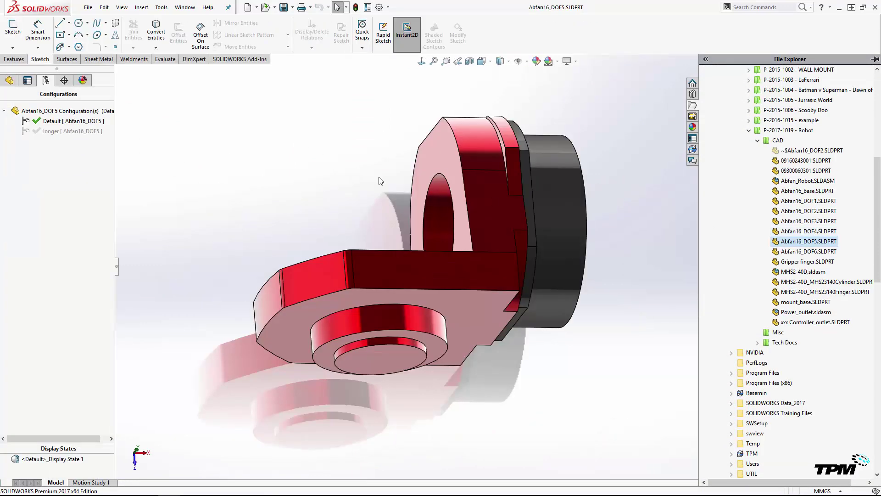
pyautogui.hotkey('alt', 'w')
pyautogui.press('h')
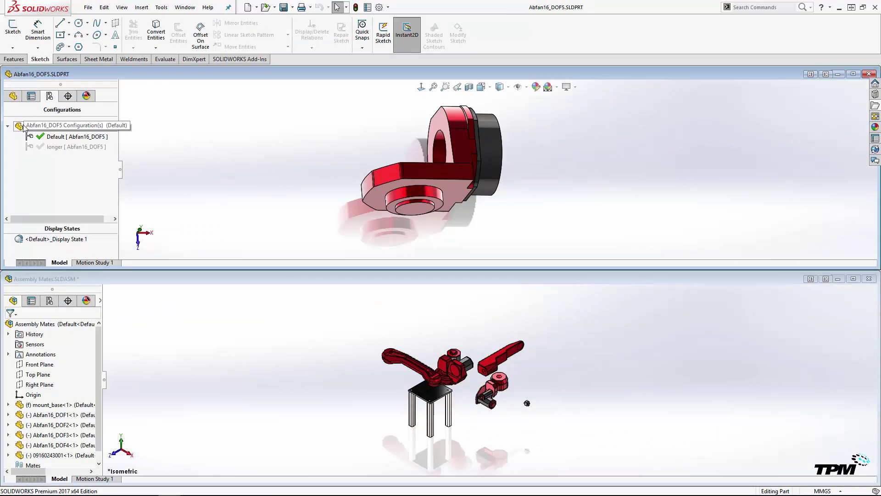
pyautogui.moveTo(46, 153); pyautogui.dragTo(277, 337)
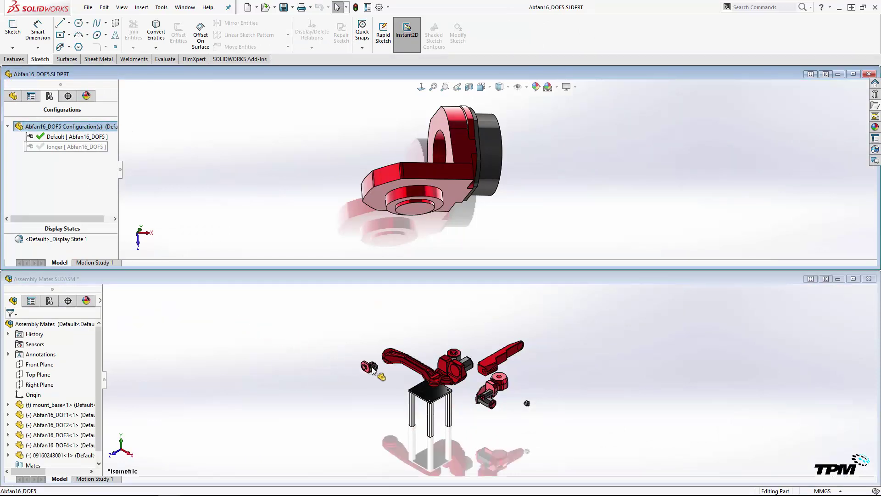
pyautogui.moveTo(375, 371); pyautogui.dragTo(374, 369)
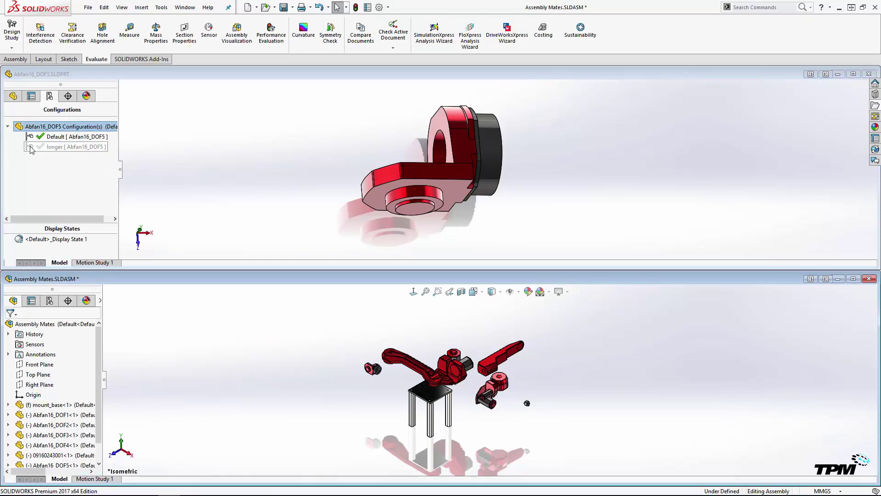
# Insert a second Abfan16_DOF5 into the assembly using its "longer" configuration
pyautogui.moveTo(30, 150); pyautogui.dragTo(220, 260)
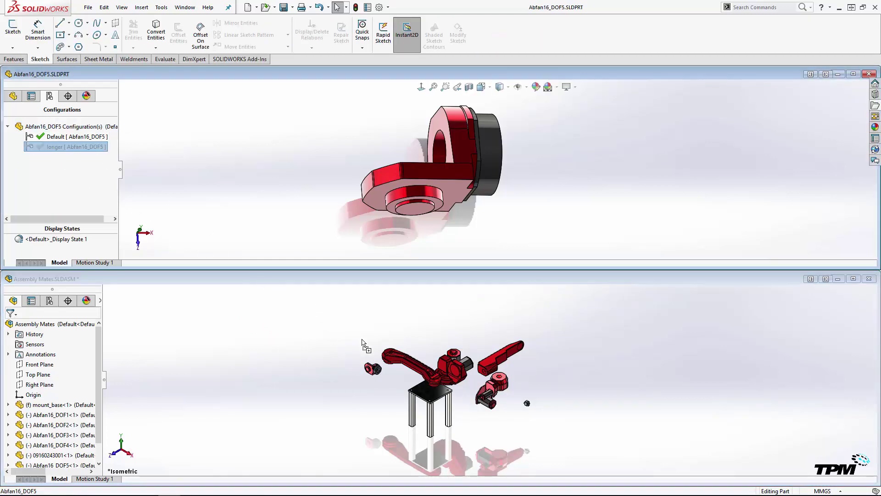
pyautogui.moveTo(362, 340); pyautogui.dragTo(363, 344)
pyautogui.moveTo(370, 340); pyautogui.dragTo(370, 340)
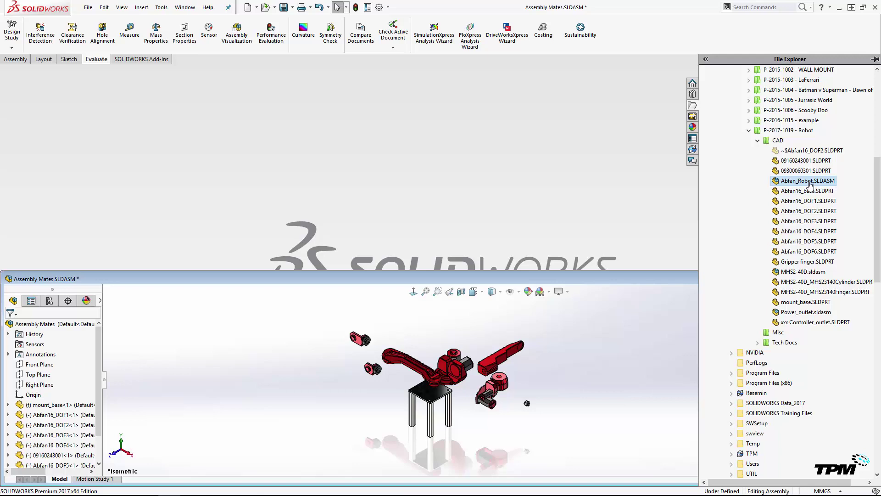
# Open Abfan_Robot.SLDASM and copy its Abfan16_DOF6 component into the Assembly Mates assembly
pyautogui.doubleClick(808, 181)
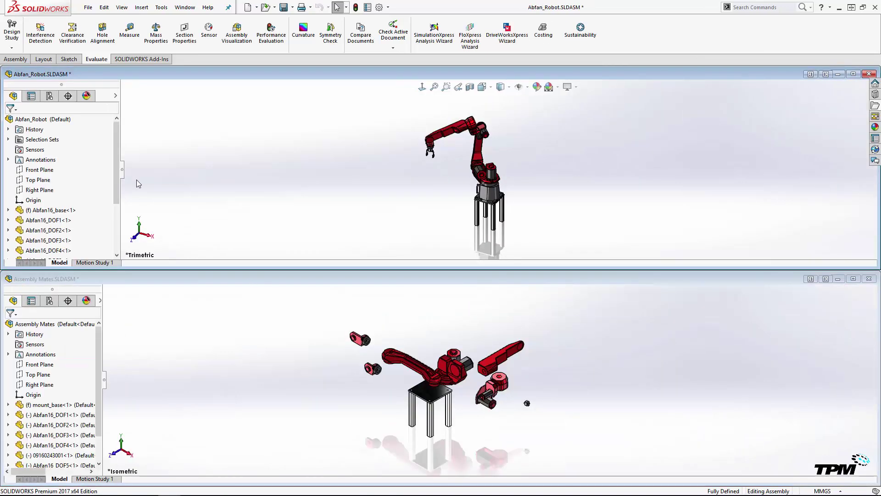
pyautogui.moveTo(118, 182); pyautogui.dragTo(119, 211)
pyautogui.click(49, 220)
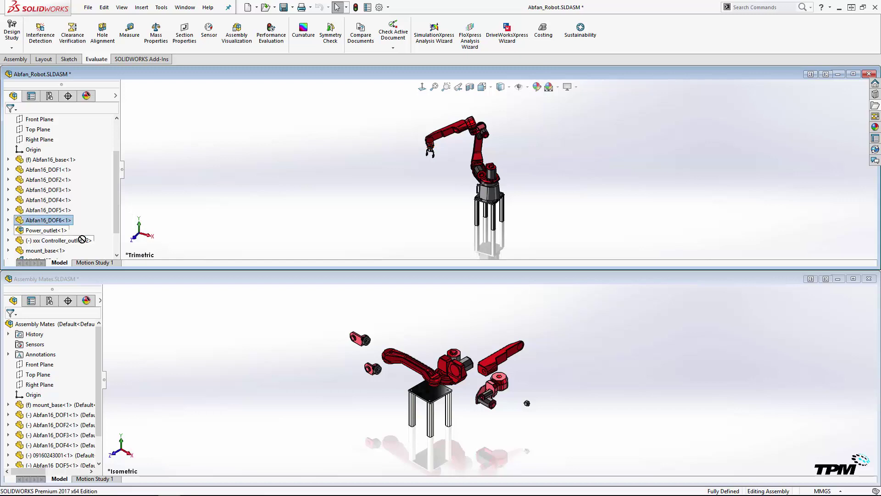
pyautogui.moveTo(65, 220); pyautogui.dragTo(344, 356)
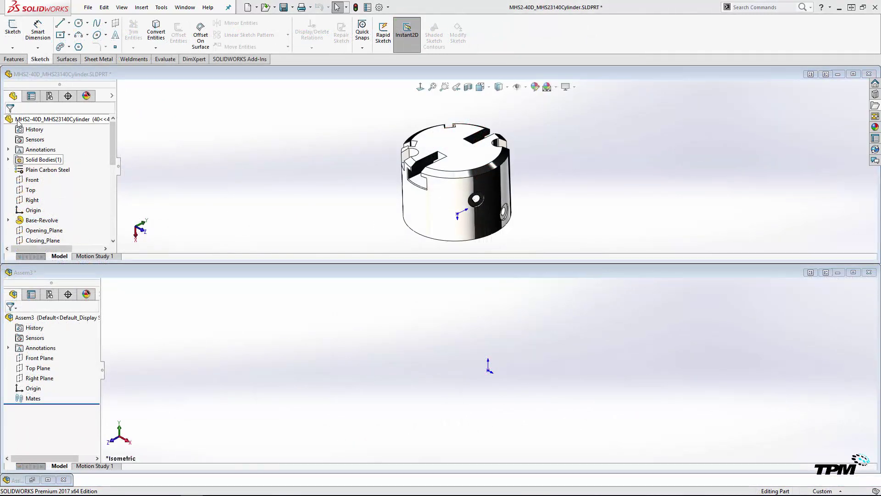
# Place the MHS2-40D_MHS23140Cylinder part freely in Assem3 and delete it from the assembly
pyautogui.moveTo(11, 120); pyautogui.dragTo(314, 349)
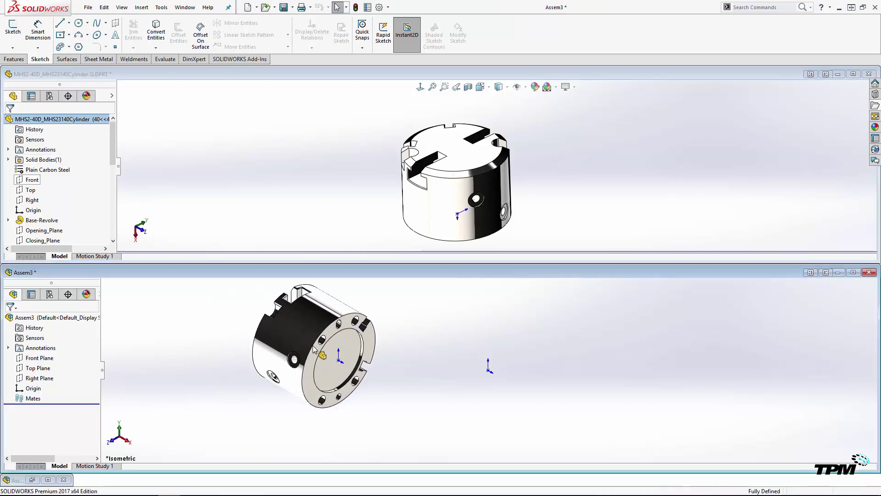
pyautogui.click(81, 399)
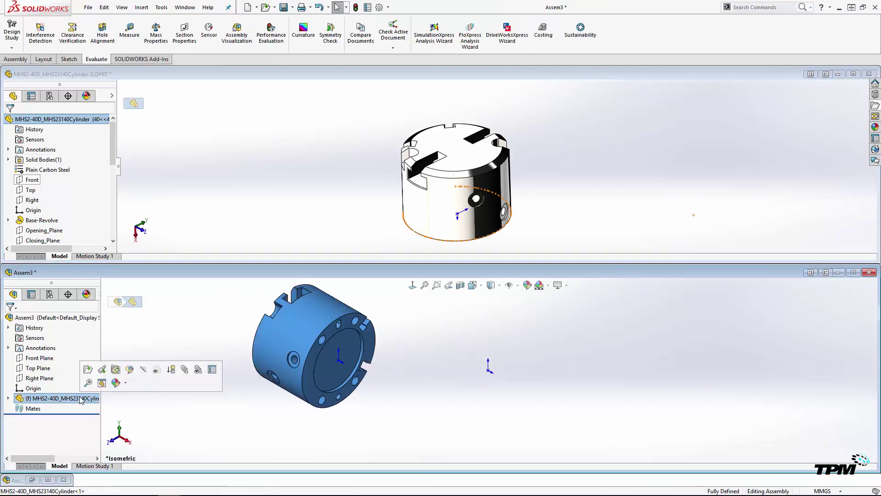
pyautogui.press('Delete')
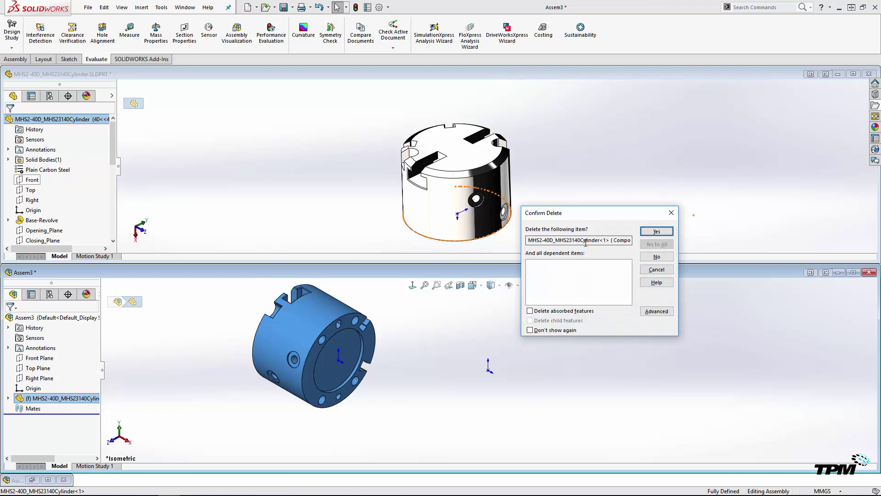
pyautogui.click(656, 232)
# Insert the MHS2-40D_MHS23140Cylinder part into Assem3 with its origin fixed on the assembly origin
pyautogui.click(321, 195)
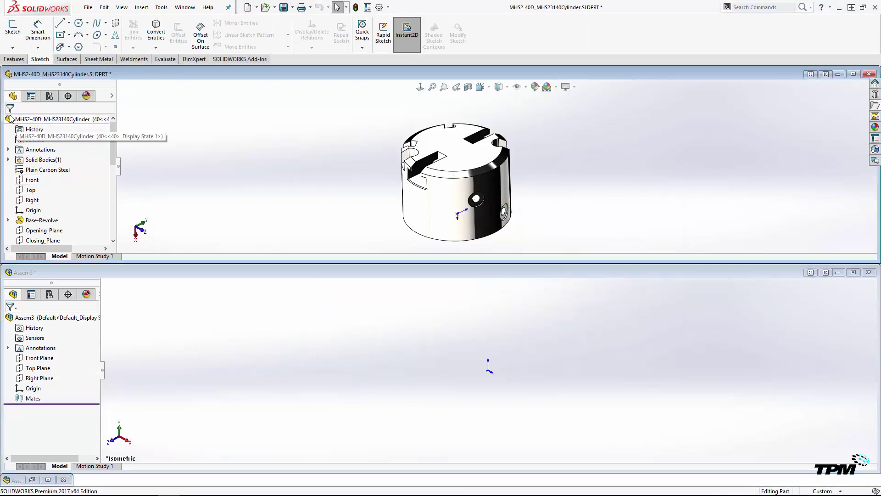
pyautogui.scroll(-3, 10, 119)
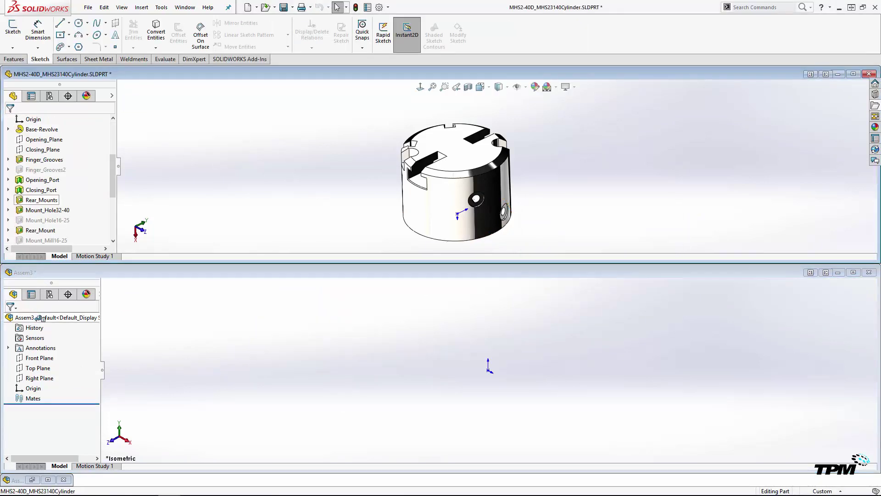
pyautogui.moveTo(39, 317); pyautogui.dragTo(40, 317)
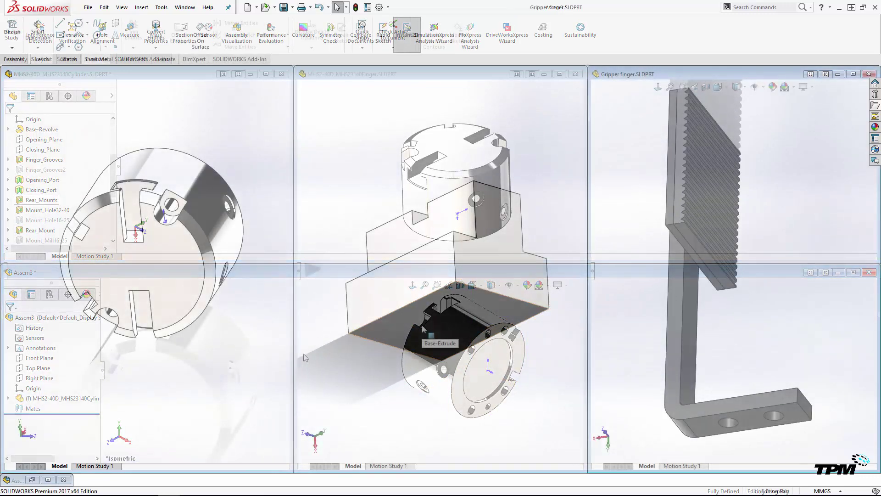
# Insert the MHS2-40D_MHS23140Finger part into Assem3 with its base face mated coincident, and attach the Gripper finger part by its hole edge
pyautogui.moveTo(422, 324); pyautogui.dragTo(151, 308)
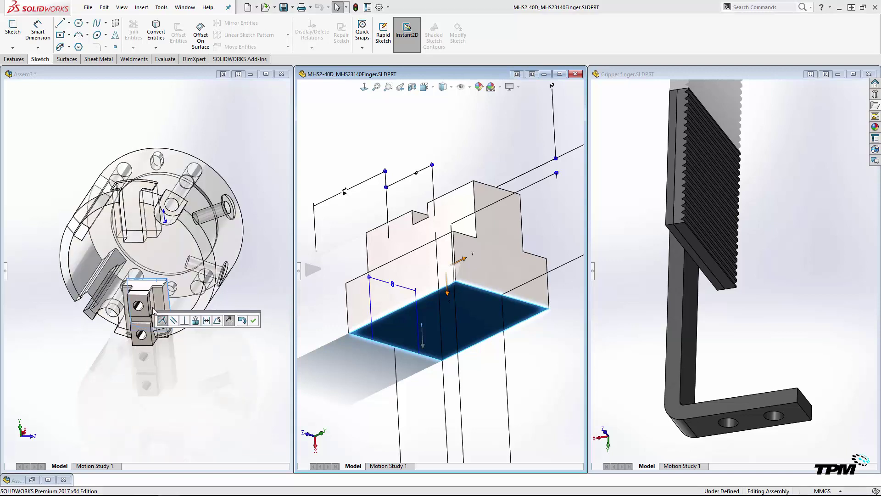
pyautogui.click(253, 321)
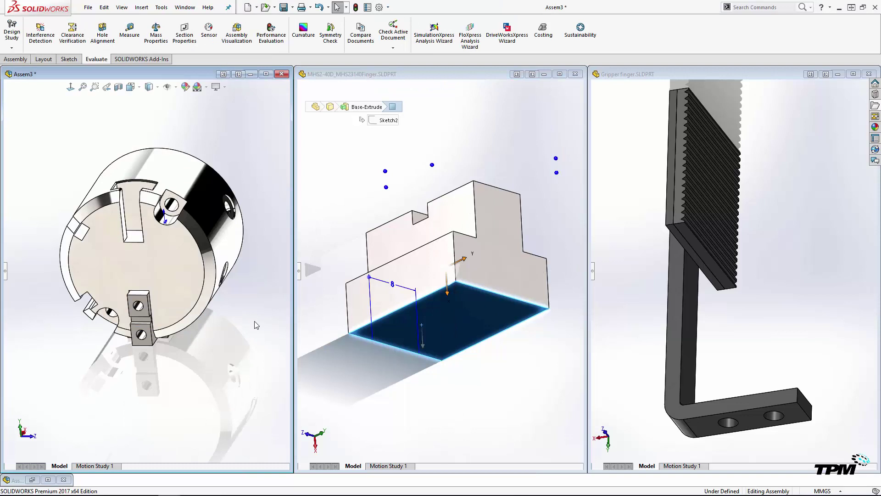
pyautogui.click(721, 426)
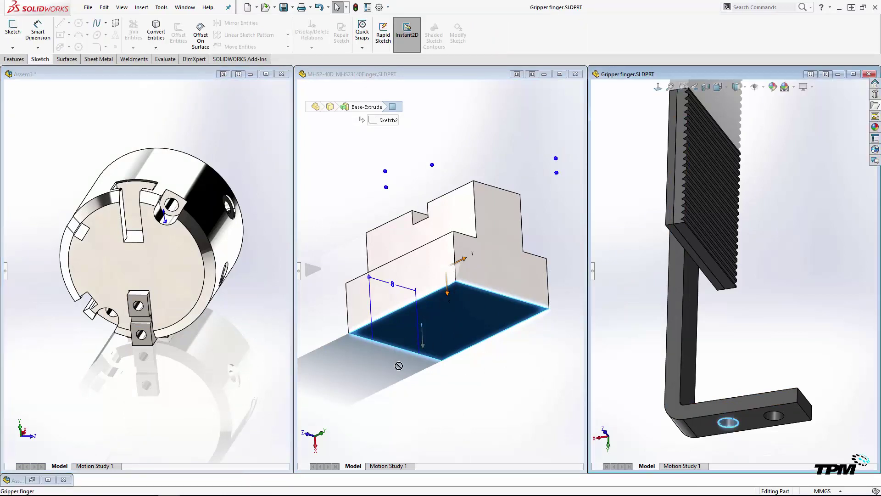
pyautogui.moveTo(399, 366); pyautogui.dragTo(142, 338)
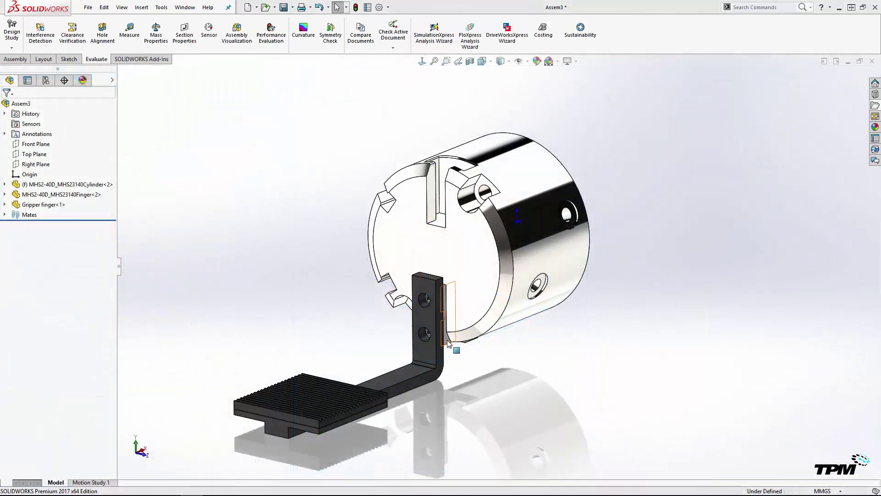
# Copy the MHS2-40D_MHS23140Finger and the Gripper finger individually beside the cylinder, and copy both together as another pair
pyautogui.keyDown('ctrl'); pyautogui.moveTo(447, 341); pyautogui.dragTo(637, 185); pyautogui.keyUp('ctrl')
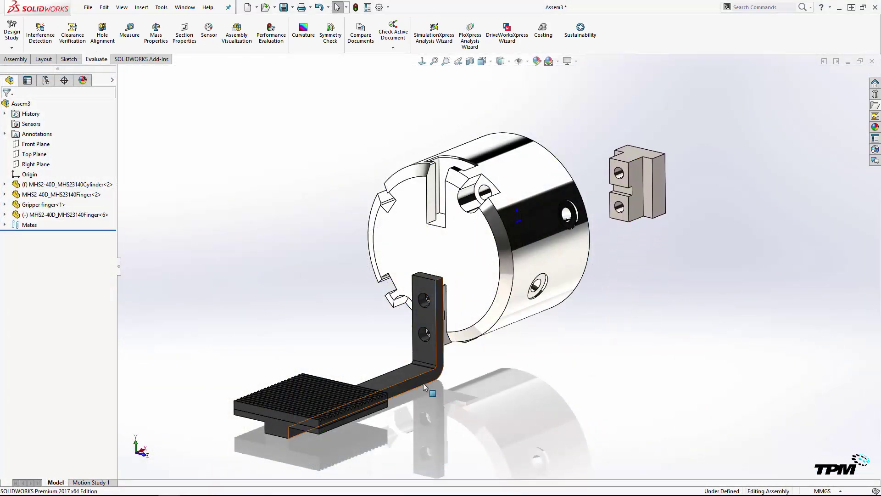
pyautogui.keyDown('ctrl'); pyautogui.moveTo(425, 371); pyautogui.dragTo(721, 252); pyautogui.keyUp('ctrl')
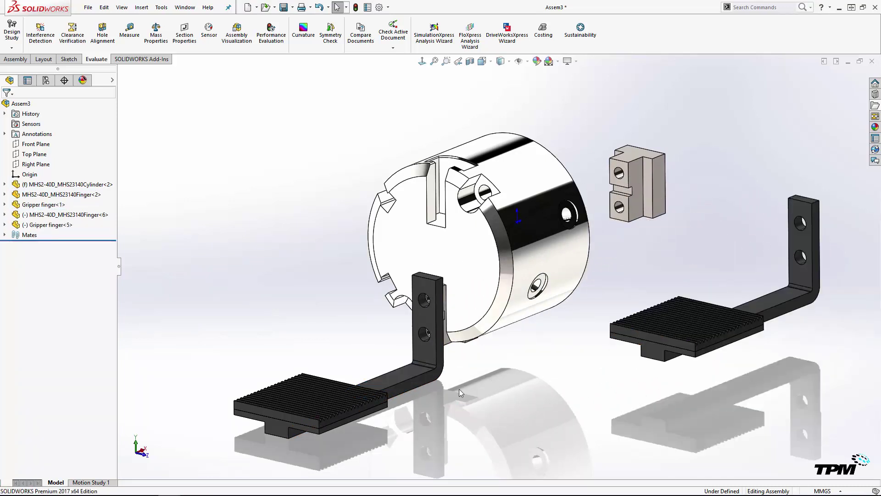
pyautogui.click(60, 194)
pyautogui.keyDown('ctrl'); pyautogui.click(44, 204); pyautogui.keyUp('ctrl')
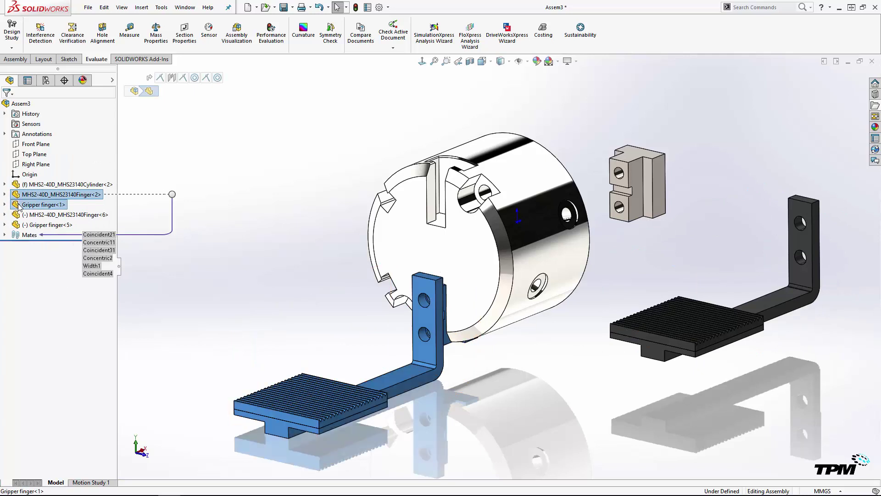
pyautogui.keyDown('ctrl'); pyautogui.moveTo(18, 197); pyautogui.dragTo(289, 188); pyautogui.keyUp('ctrl')
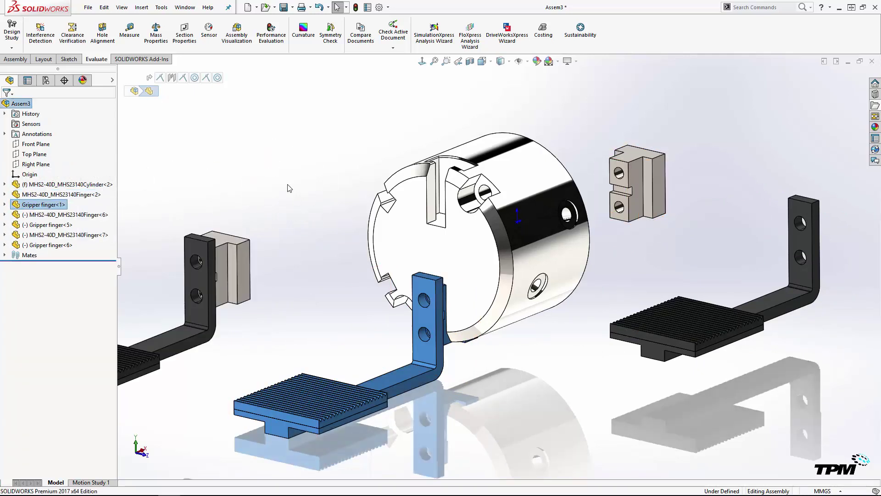
pyautogui.click(4, 255)
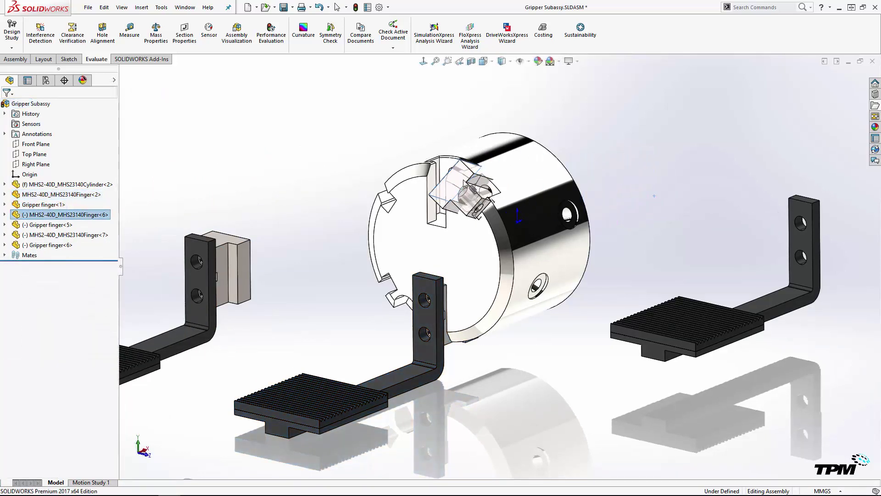
# Mate the copied finger block coincident with the side face and the inner end face of the cylinder's upper slot
pyautogui.keyDown('alt'); pyautogui.moveTo(464, 181); pyautogui.dragTo(444, 169); pyautogui.keyUp('alt')
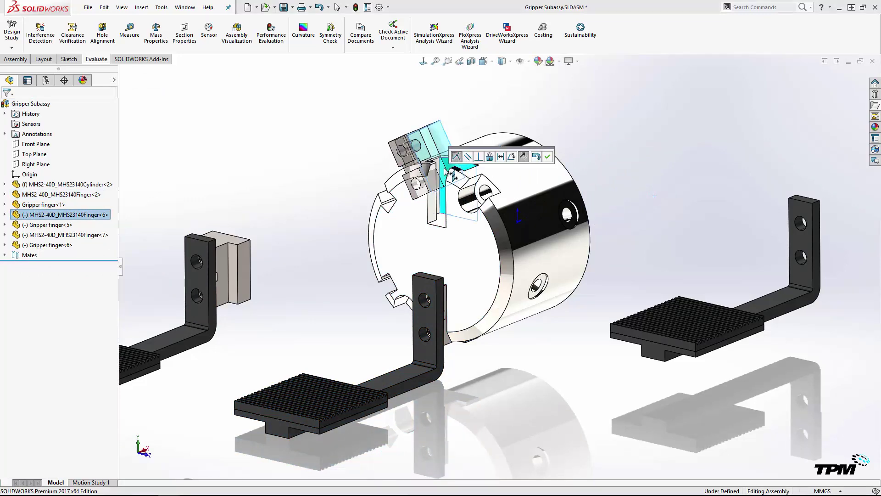
pyautogui.click(547, 156)
pyautogui.scroll(-5, 446, 207)
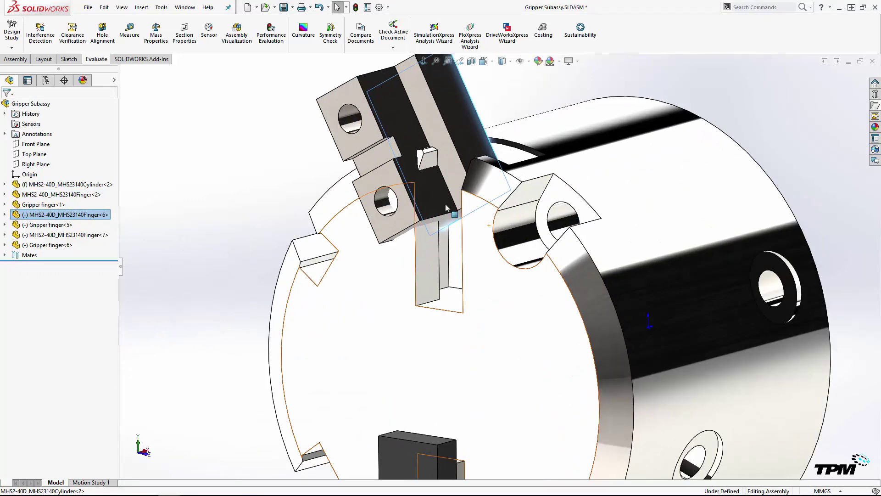
pyautogui.click(446, 207)
pyautogui.click(452, 302)
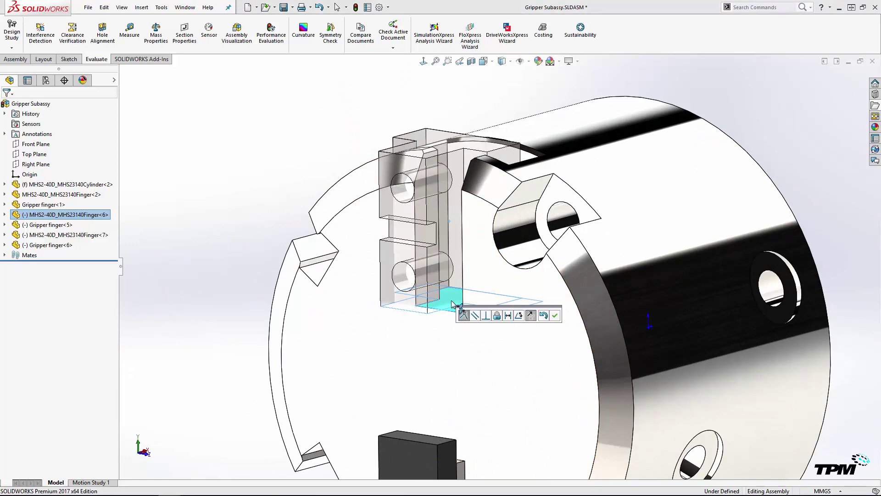
pyautogui.click(554, 315)
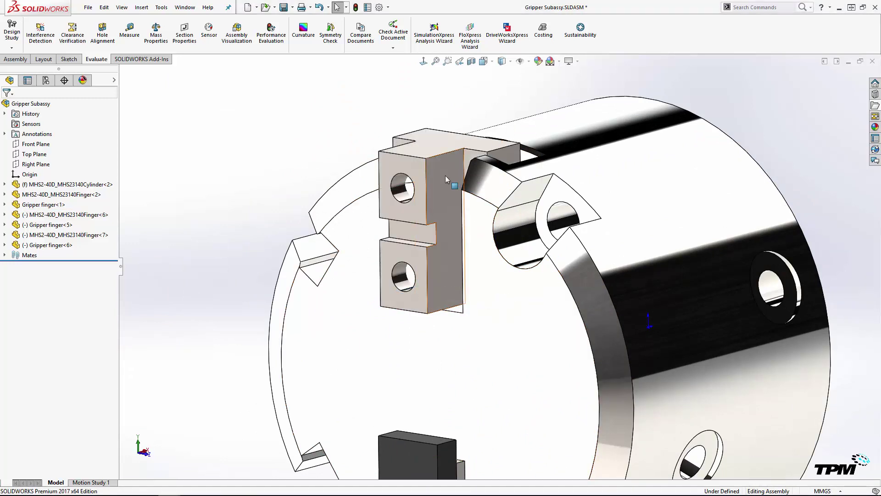
# Pull the copied finger block out of the slot and centre it between the slot's side faces with a Width mate
pyautogui.moveTo(445, 176); pyautogui.dragTo(277, 168)
pyautogui.press('Escape')
pyautogui.click(285, 170)
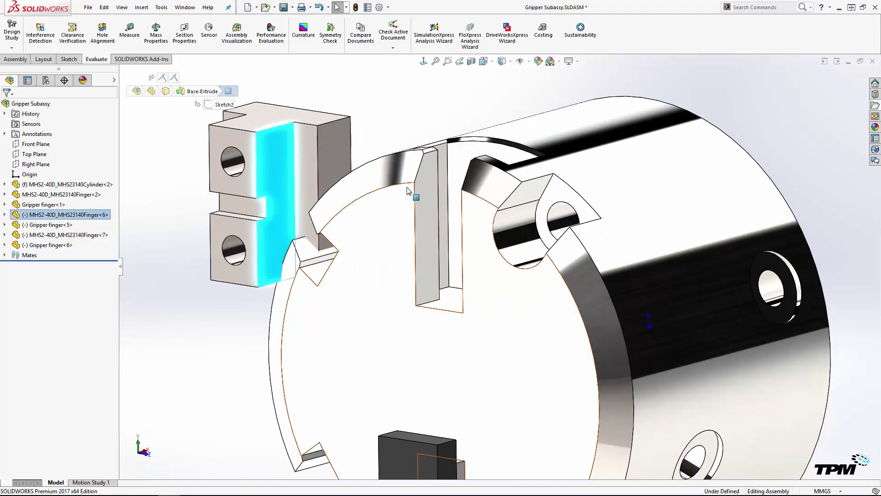
pyautogui.keyDown('ctrl'); pyautogui.click(421, 217); pyautogui.keyUp('ctrl')
pyautogui.moveTo(422, 219); pyautogui.dragTo(486, 233, button='middle')
pyautogui.keyDown('ctrl'); pyautogui.click(483, 232); pyautogui.keyUp('ctrl')
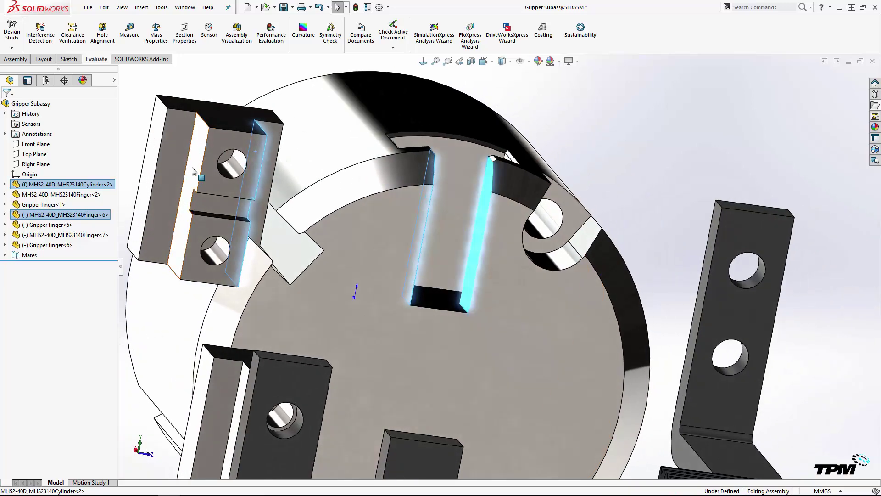
pyautogui.keyDown('ctrl'); pyautogui.click(192, 164); pyautogui.keyUp('ctrl')
pyautogui.click(217, 156)
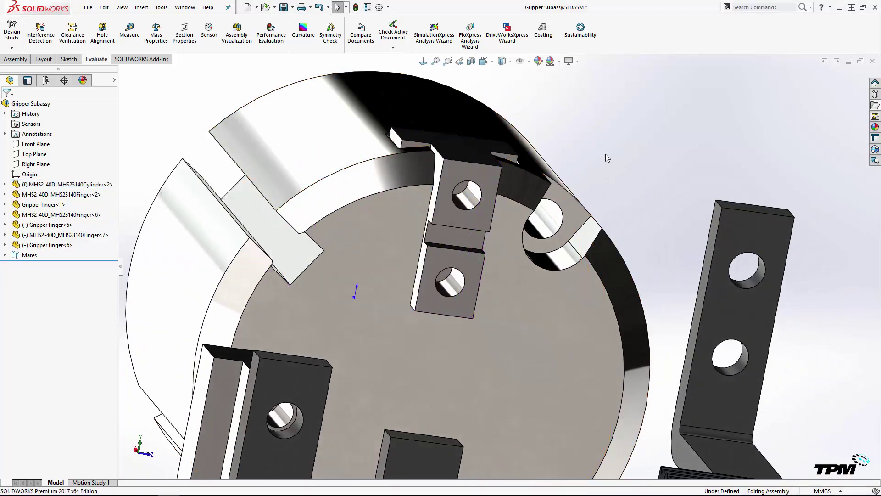
# Mate the holes of the first Gripper finger copy to the holes of the finger block in the upper slot using SmartMates
pyautogui.scroll(2, 653, 205)
pyautogui.keyDown('alt'); pyautogui.moveTo(714, 277); pyautogui.dragTo(466, 283); pyautogui.keyUp('alt')
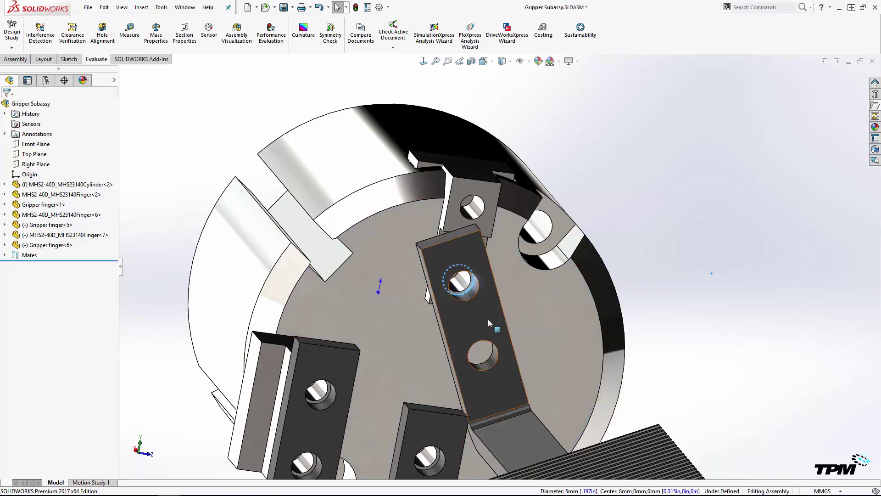
pyautogui.keyDown('alt'); pyautogui.moveTo(489, 321); pyautogui.dragTo(477, 219); pyautogui.keyUp('alt')
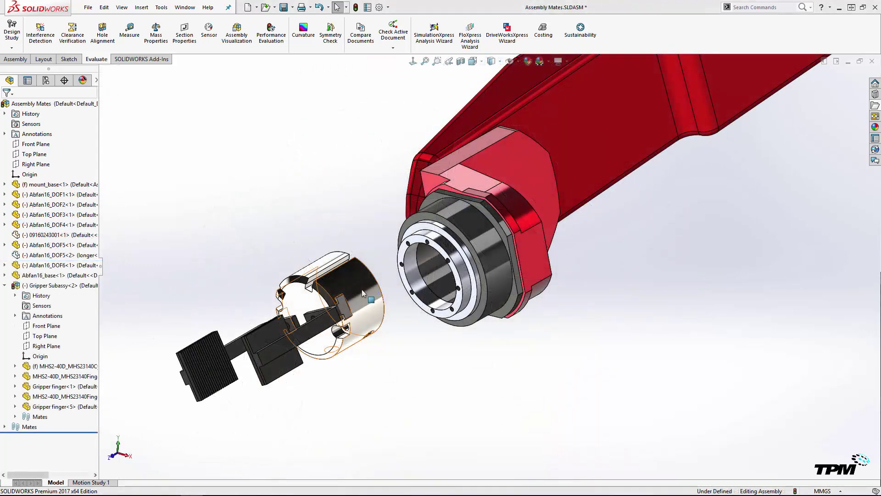
# Preview the gripper's cylinder in a separate view and mate its rear face coincident with the Abfan16_DOF6 flange face
pyautogui.rightClick(362, 289)
pyautogui.click(398, 166)
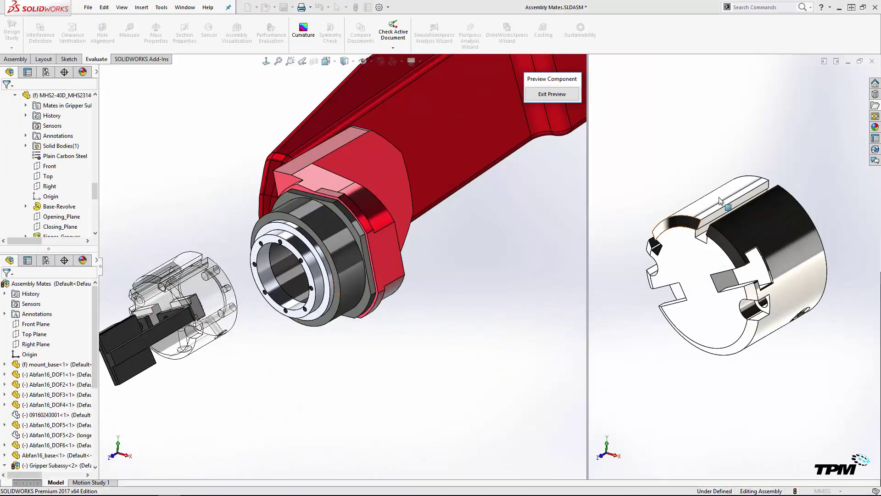
pyautogui.moveTo(688, 220); pyautogui.dragTo(871, 167, button='middle')
pyautogui.scroll(-3, 855, 129)
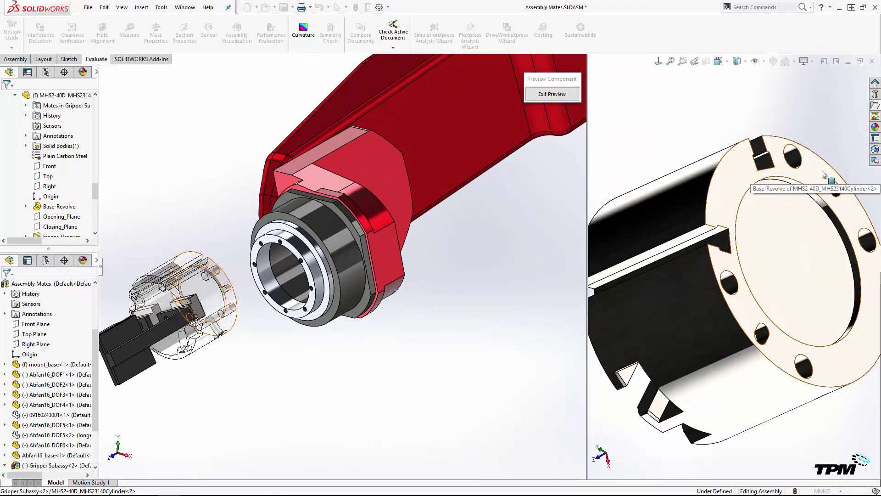
pyautogui.click(830, 164)
pyautogui.click(318, 257)
pyautogui.click(321, 243)
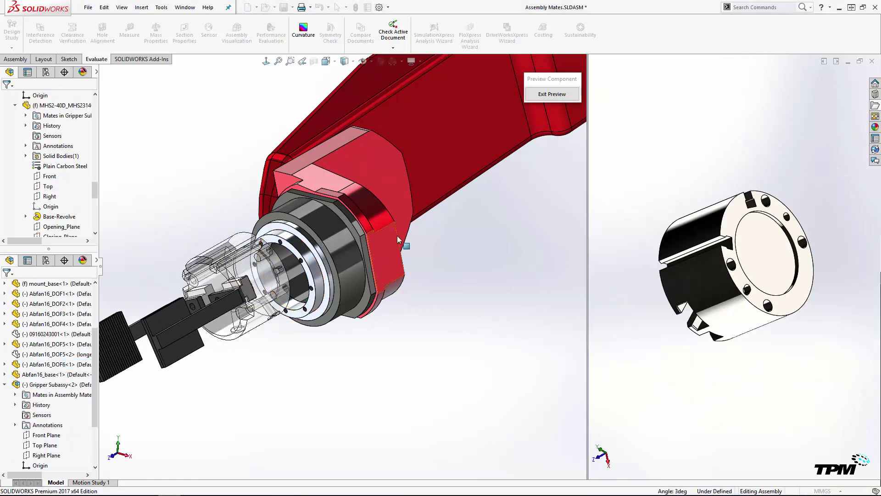
# Add a Concentric mate between the gripper cylinder's outer face and the round flange of Abfan16_DOF6
pyautogui.click(706, 272)
pyautogui.keyDown('ctrl'); pyautogui.click(316, 269); pyautogui.keyUp('ctrl')
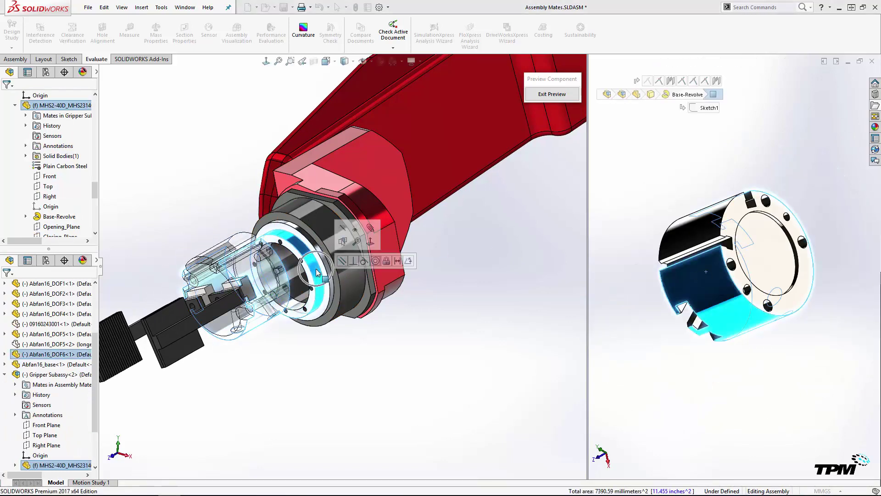
pyautogui.click(374, 261)
# Align one of the gripper cylinder's rear threaded holes with a flange hole using a Concentric mate, and exit the component preview
pyautogui.scroll(-2, 804, 186)
pyautogui.moveTo(718, 210); pyautogui.dragTo(727, 234, button='middle')
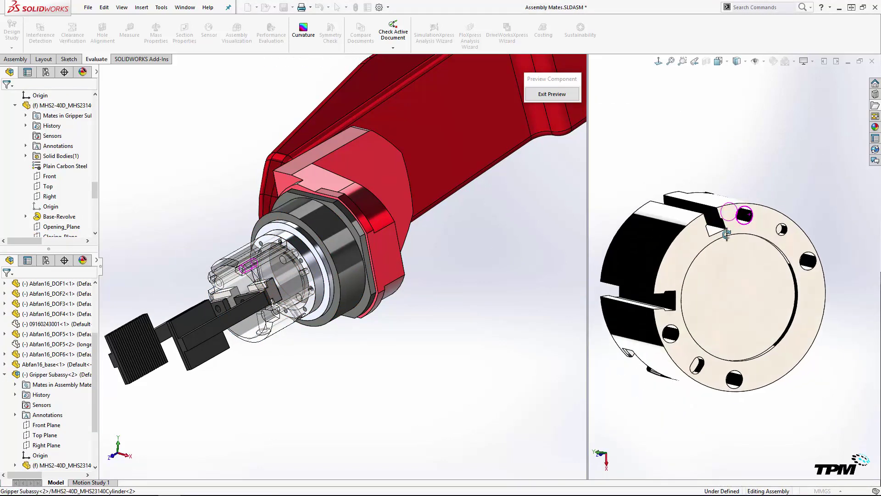
pyautogui.click(743, 214)
pyautogui.scroll(-5, 347, 317)
pyautogui.keyDown('ctrl'); pyautogui.click(315, 277); pyautogui.keyUp('ctrl')
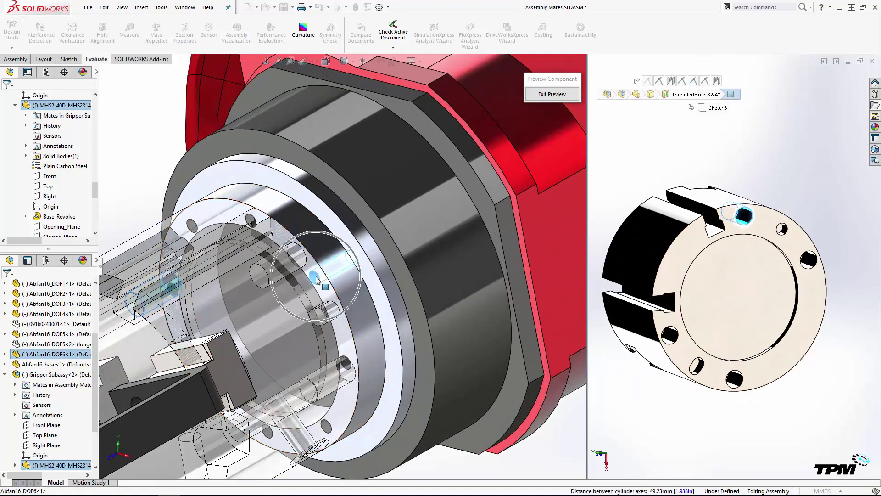
pyautogui.click(381, 269)
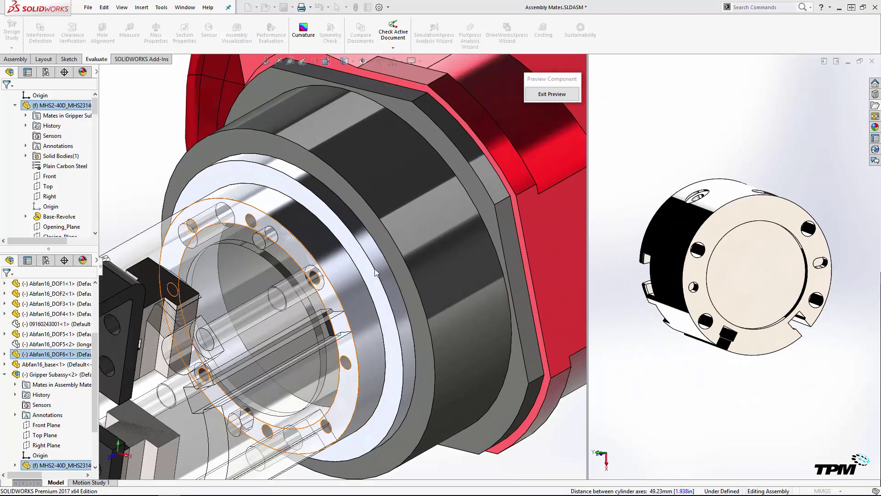
pyautogui.click(560, 98)
# Move the robot arm's links, wrist and base joint to new positions to test the motion allowed by the mates
pyautogui.scroll(10, 366, 192)
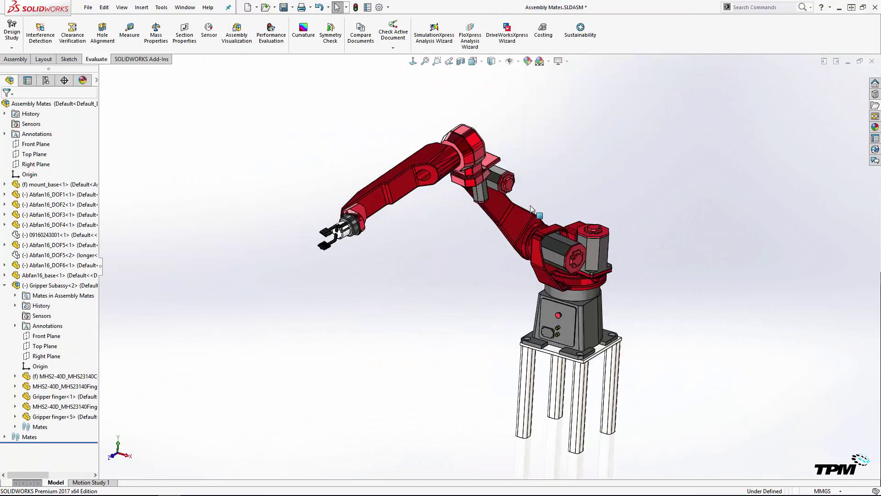
pyautogui.moveTo(533, 212); pyautogui.dragTo(540, 189, button='middle')
pyautogui.scroll(-1, 625, 248)
pyautogui.moveTo(485, 206); pyautogui.dragTo(492, 186)
pyautogui.moveTo(450, 106); pyautogui.dragTo(421, 145)
pyautogui.moveTo(337, 184); pyautogui.dragTo(336, 189)
pyautogui.moveTo(254, 255)
pyautogui.mouseDown()
pyautogui.moveTo(251, 275)
pyautogui.moveTo(258, 244)
pyautogui.mouseUp()
pyautogui.moveTo(576, 289); pyautogui.dragTo(426, 315)
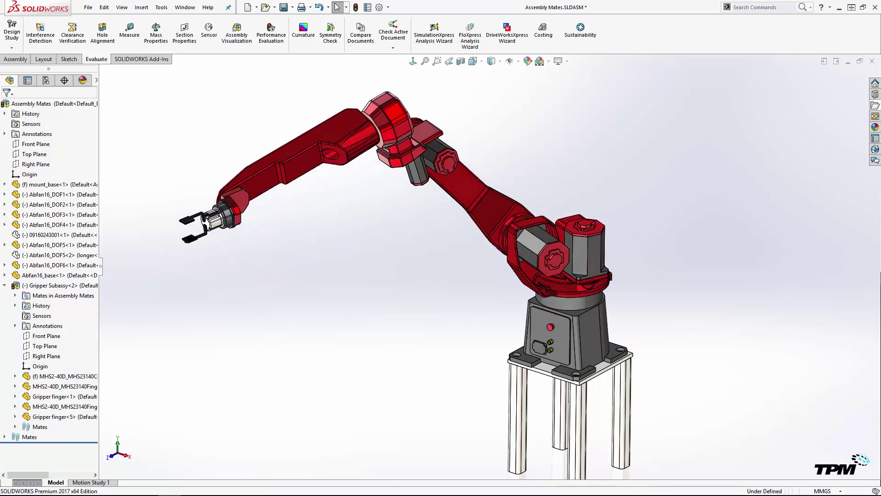